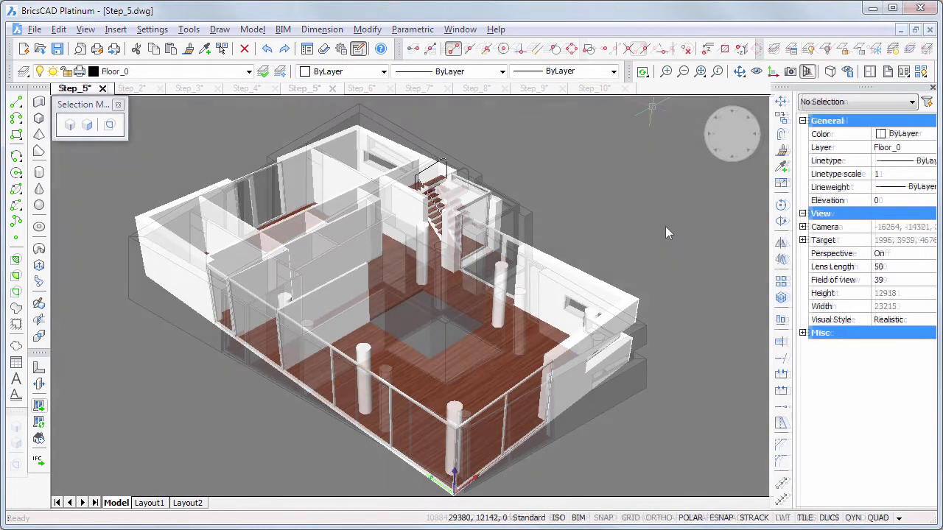
Step: Orbit the house model to face the staircase side
{"action": "middle_click_drag", "start_coordinate": [665, 227], "coordinate": [403, 269], "text": "shift"}
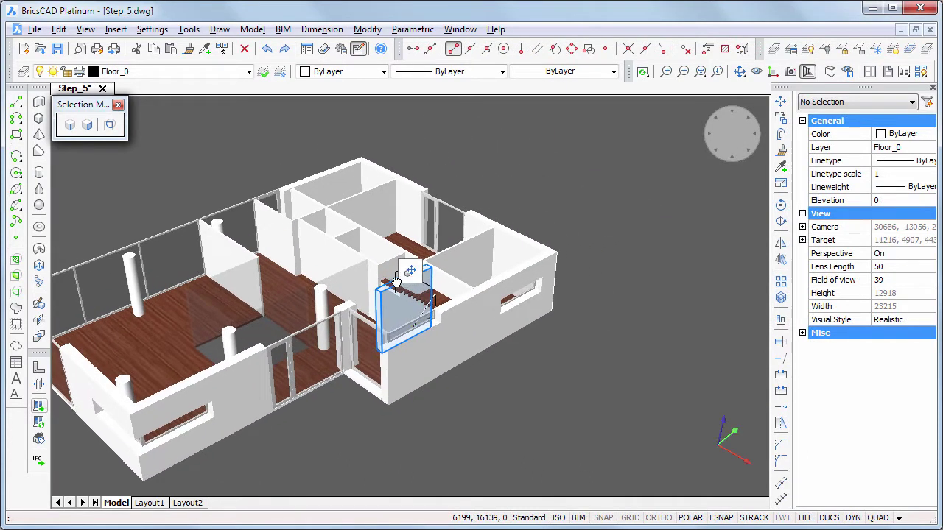
Step: Zoom in on the stairs and temporarily hide the staircase block with Hide Entities
{"action": "scroll", "coordinate": [508, 382], "scroll_direction": "up", "scroll_amount": 2}
{"action": "scroll", "coordinate": [488, 317], "scroll_direction": "up", "scroll_amount": 4}
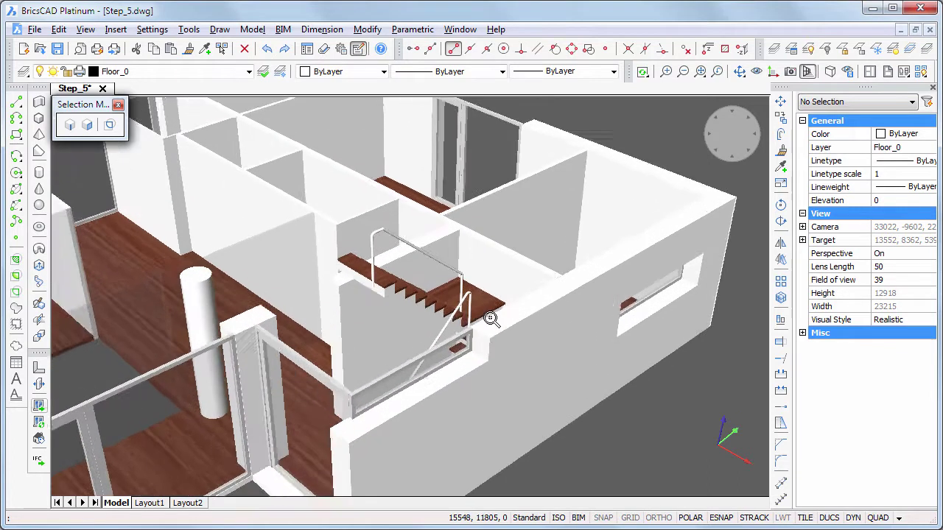
{"action": "scroll", "coordinate": [467, 237], "scroll_direction": "up", "scroll_amount": 2}
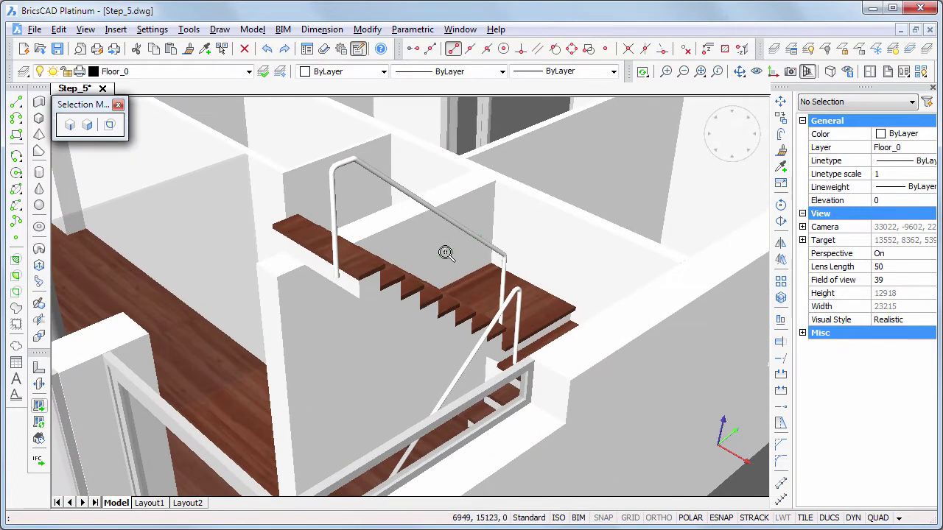
{"action": "scroll", "coordinate": [446, 253], "scroll_direction": "up", "scroll_amount": 2}
{"action": "left_click", "coordinate": [514, 299]}
{"action": "key", "text": "Delete"}
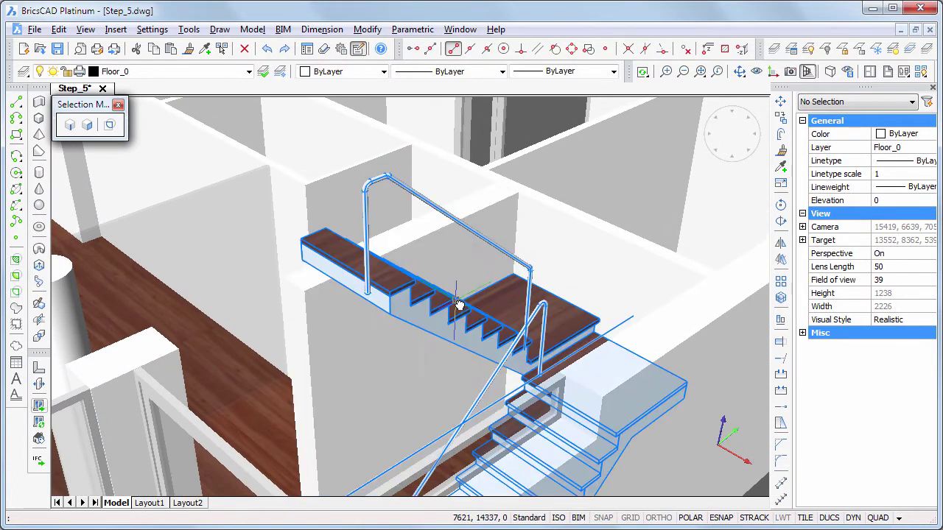
{"action": "left_click", "coordinate": [458, 304]}
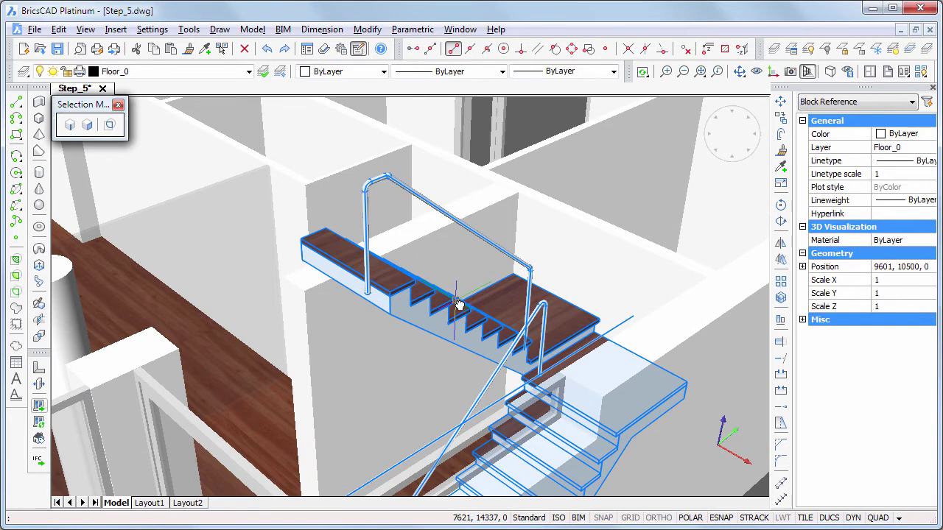
{"action": "key", "text": "ctrl+z"}
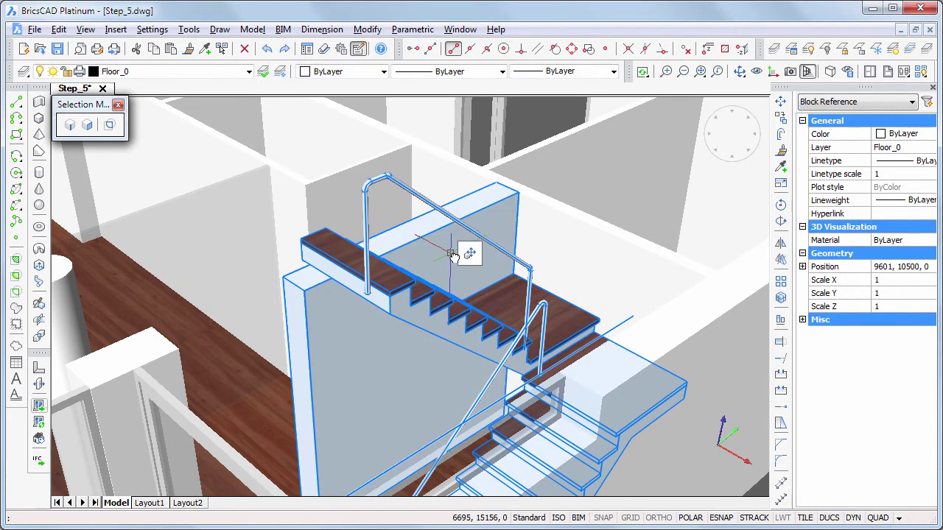
{"action": "mouse_move", "coordinate": [475, 255]}
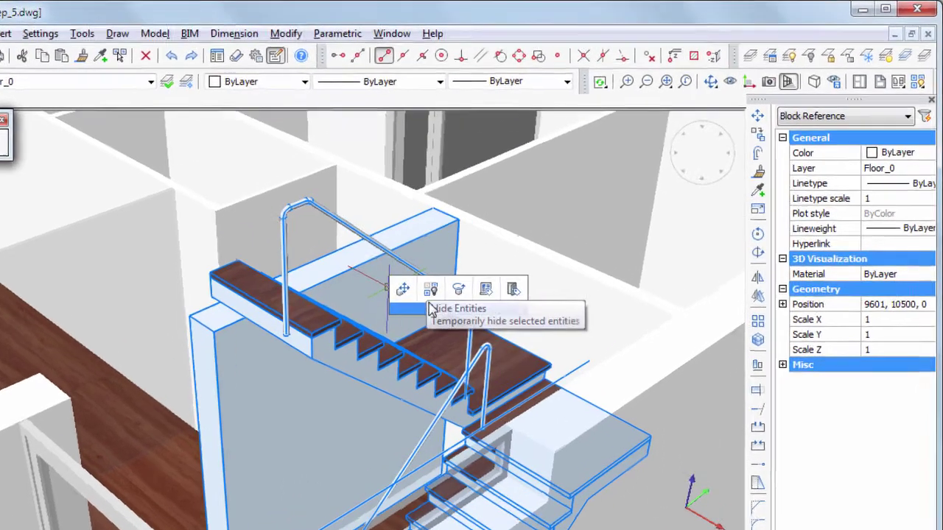
{"action": "mouse_move", "coordinate": [493, 274]}
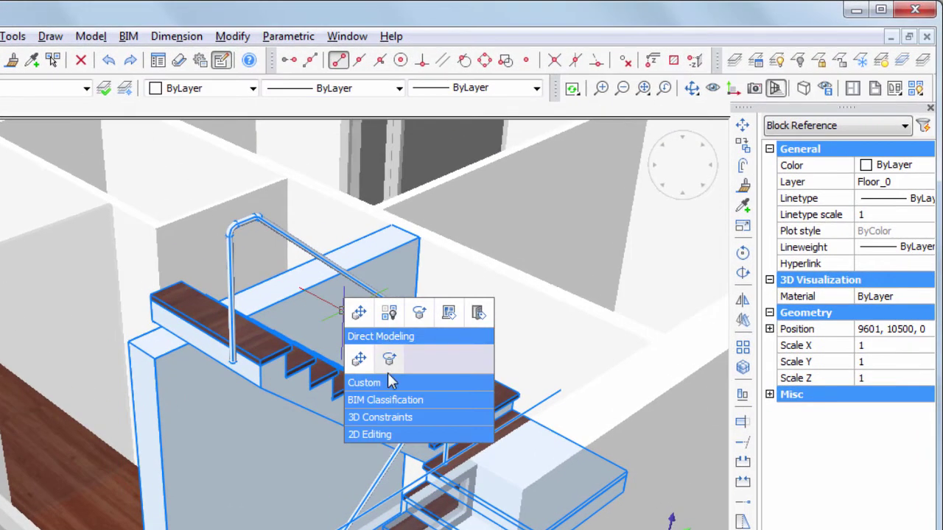
{"action": "mouse_move", "coordinate": [383, 383]}
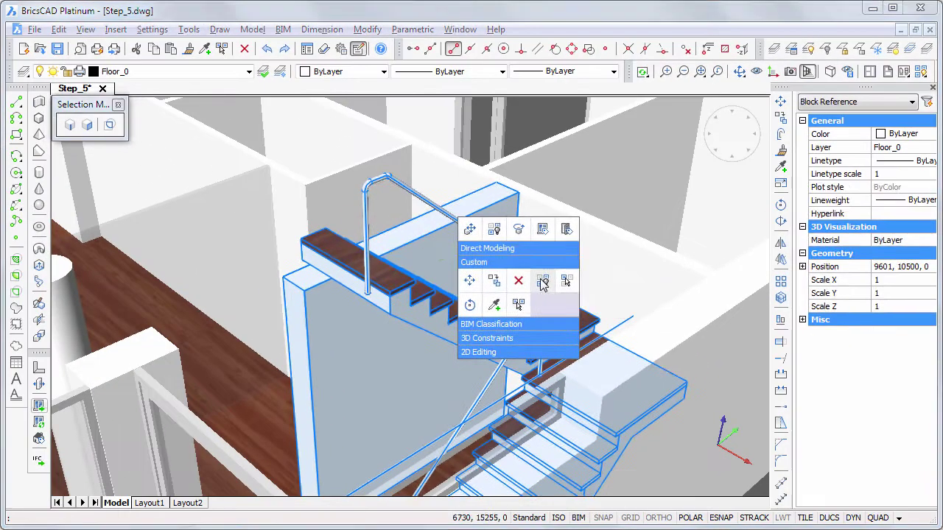
{"action": "left_click", "coordinate": [450, 349]}
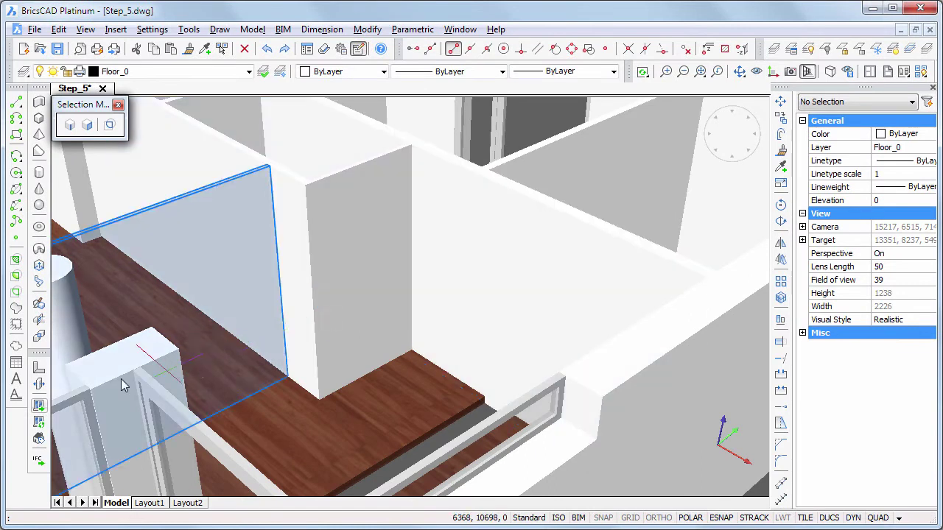
Step: Pick InteriorDoor.dwg as the door to insert with Insert Window or Door
{"action": "left_click", "coordinate": [41, 408]}
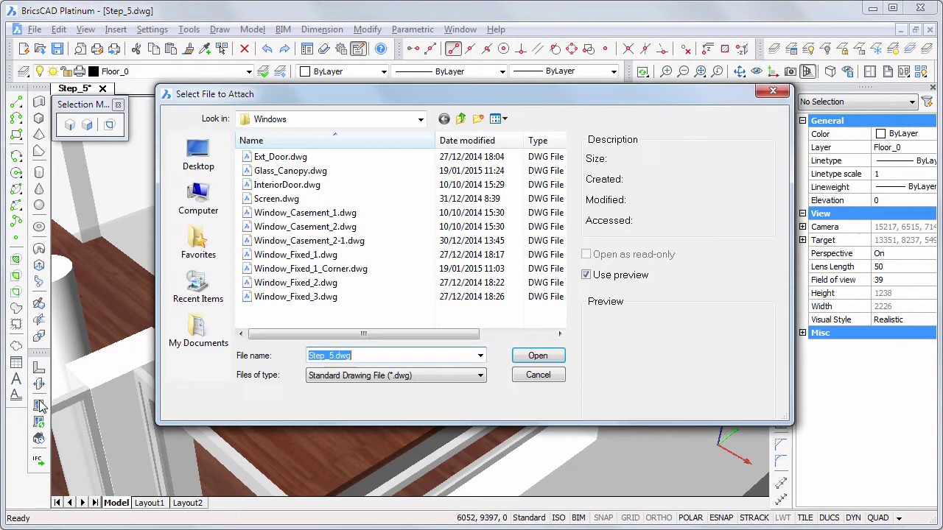
{"action": "left_click", "coordinate": [277, 188]}
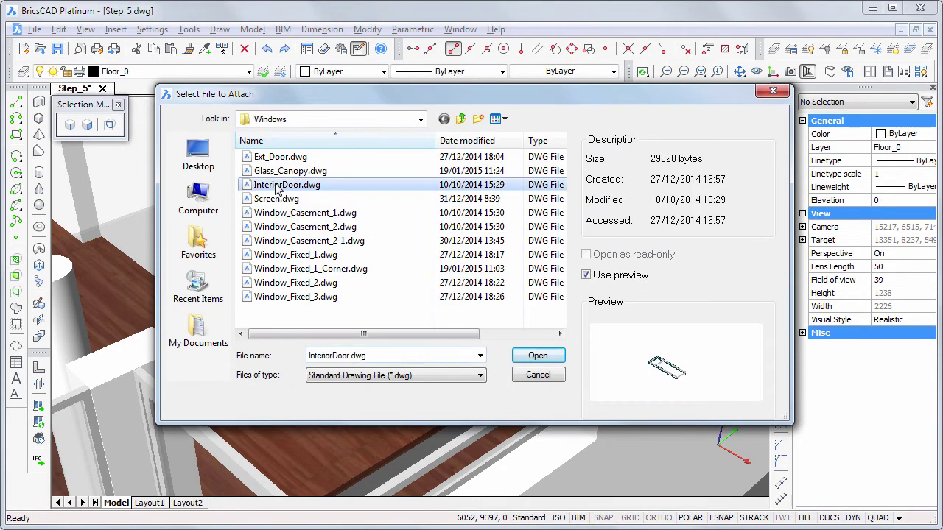
{"action": "left_click", "coordinate": [534, 356]}
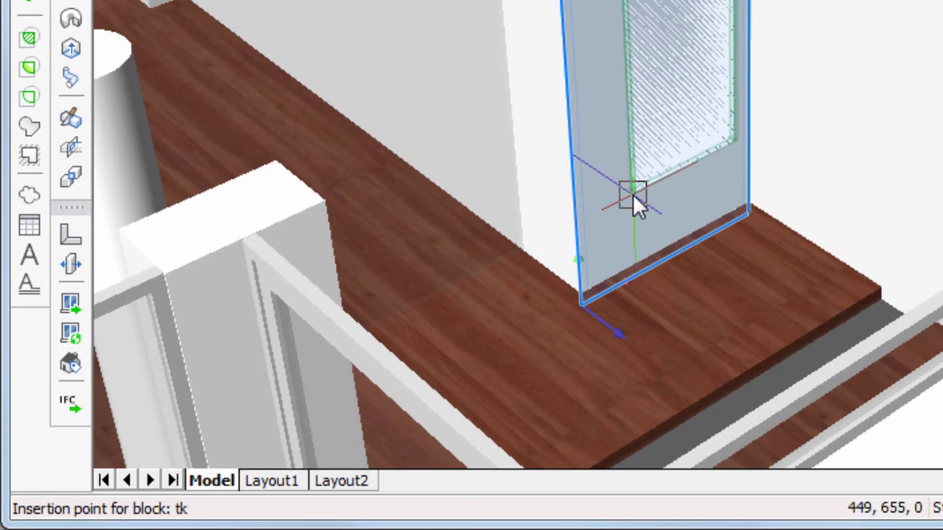
Step: Place the interior door in the wall, tracking 400 from the wall corner
{"action": "key", "text": "Return"}
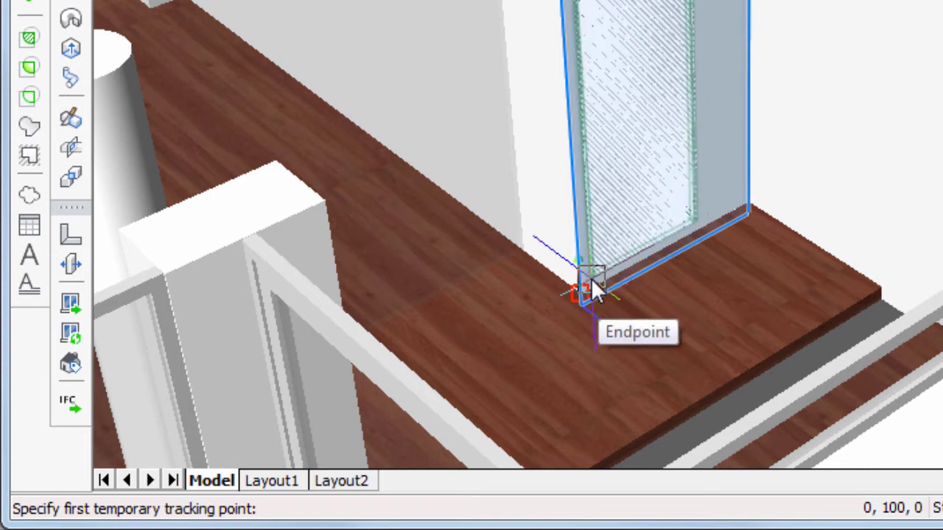
{"action": "left_click", "coordinate": [595, 289]}
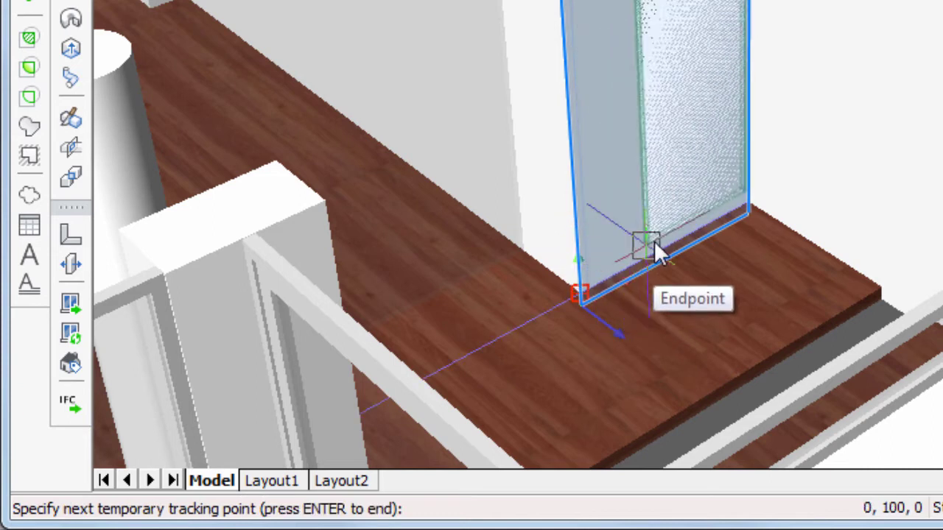
{"action": "type", "text": "400"}
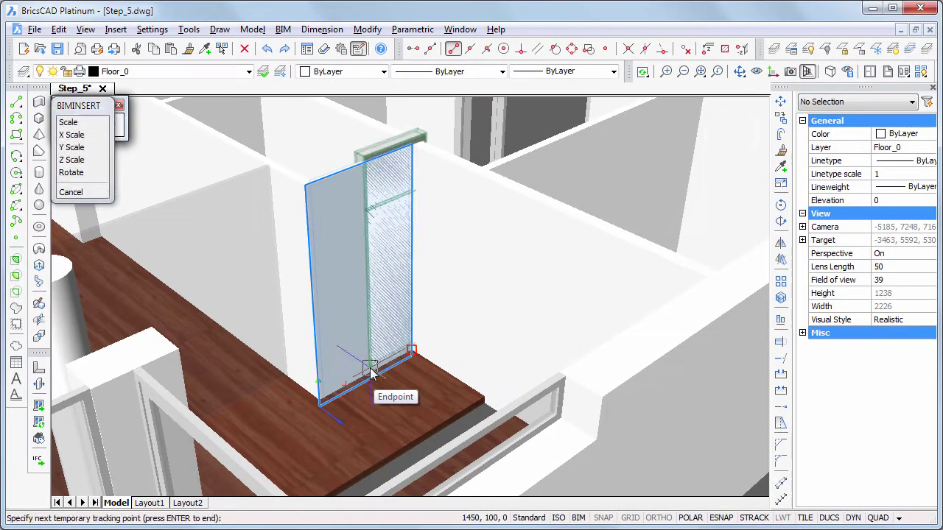
{"action": "key", "text": "Return"}
{"action": "left_click", "coordinate": [370, 368]}
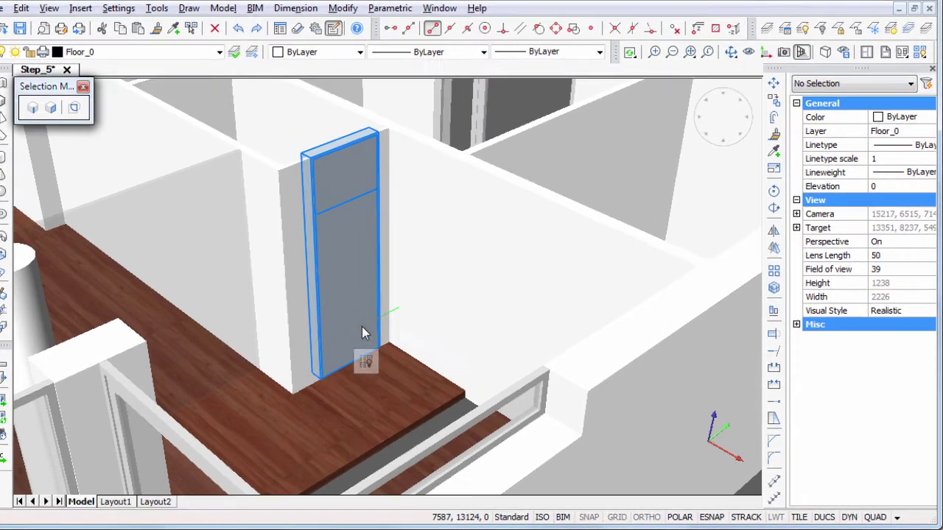
Step: Set the placed door's width to 700 and its IFD to 50
{"action": "left_click", "coordinate": [363, 330]}
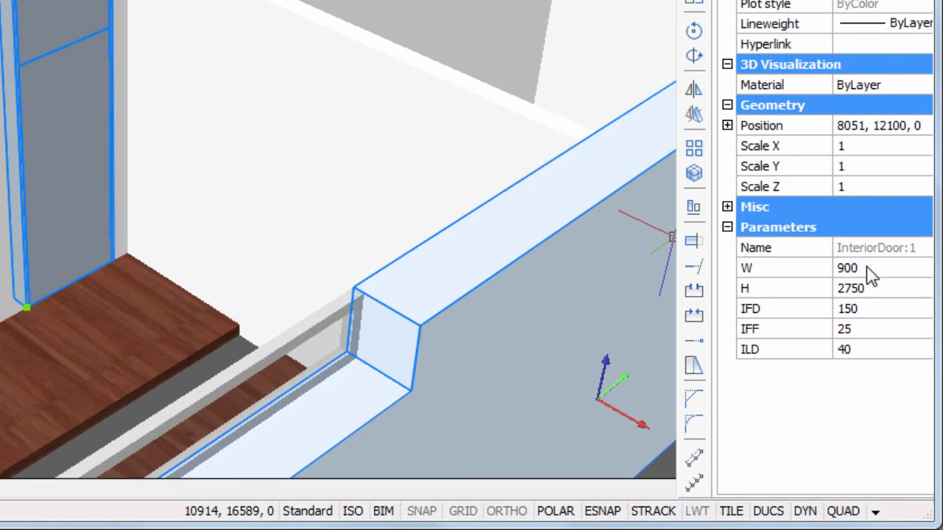
{"action": "left_click", "coordinate": [869, 269]}
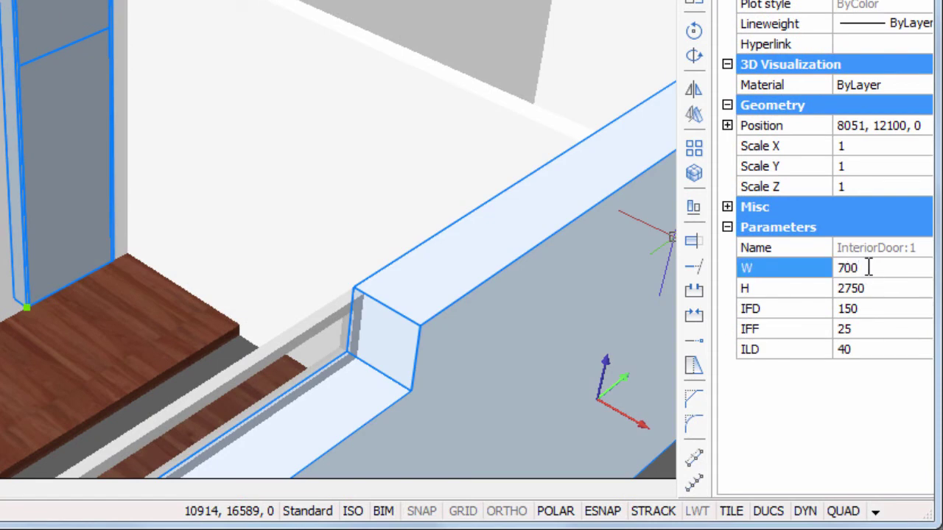
{"action": "type", "text": "700"}
{"action": "left_click", "coordinate": [871, 314]}
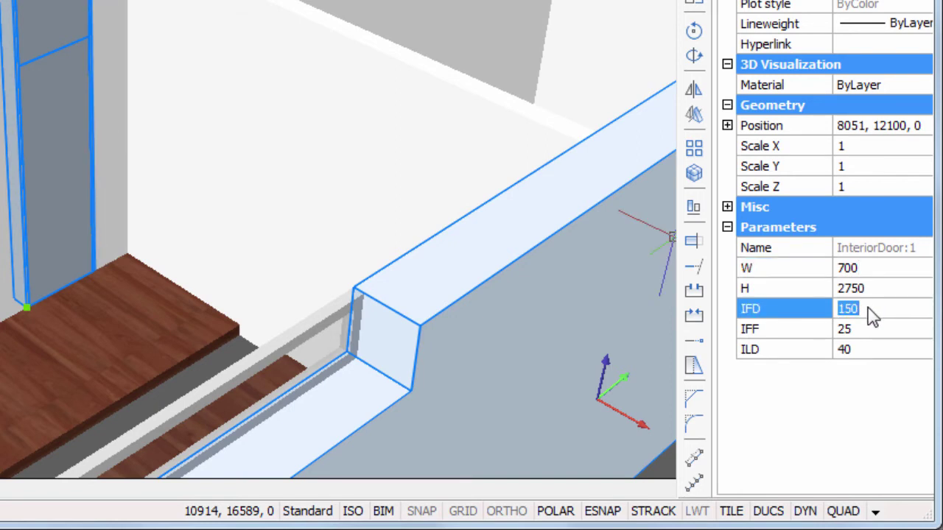
{"action": "type", "text": "50"}
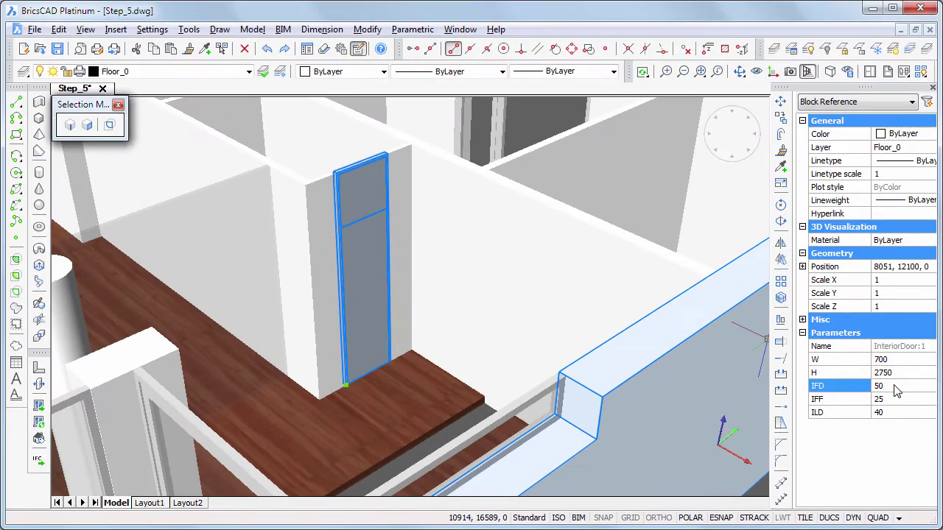
{"action": "key", "text": "Return"}
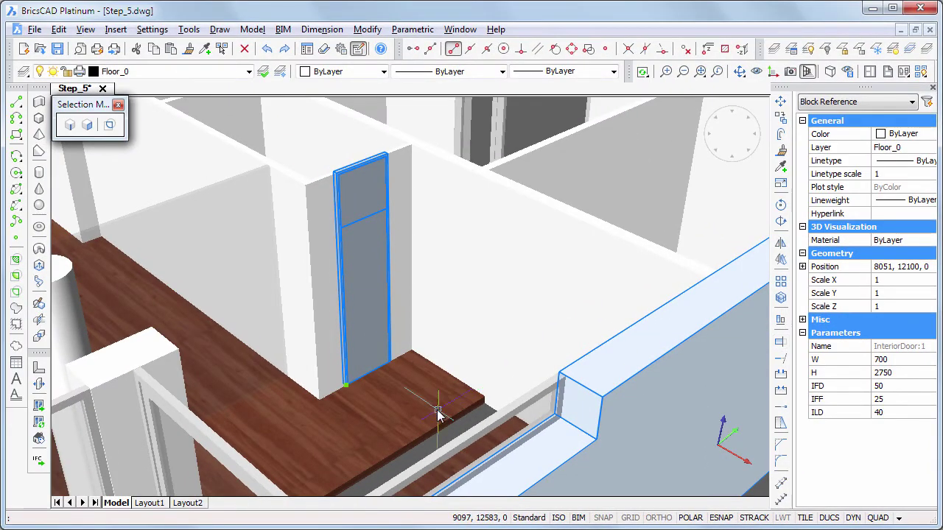
{"action": "key", "text": "Escape"}
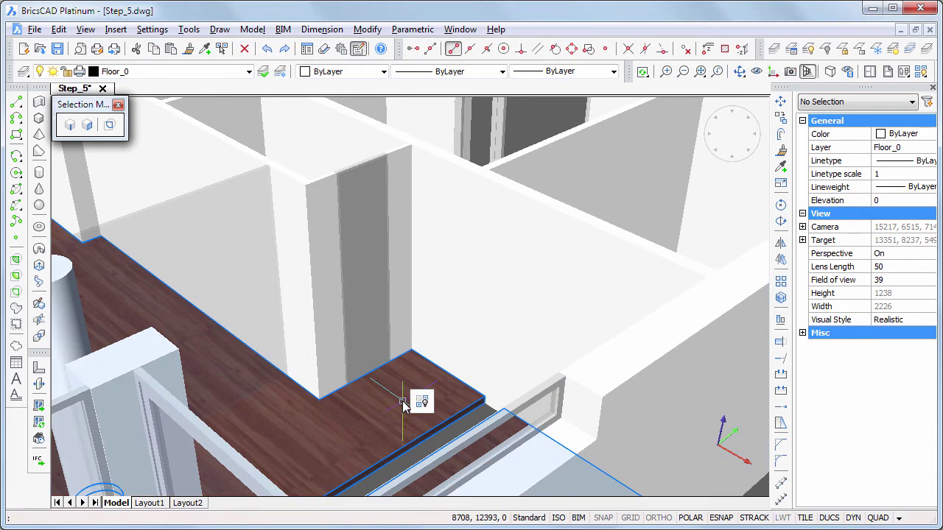
Step: Insert another InteriorDoor.dwg at the snapped wall corner
{"action": "left_click", "coordinate": [39, 405]}
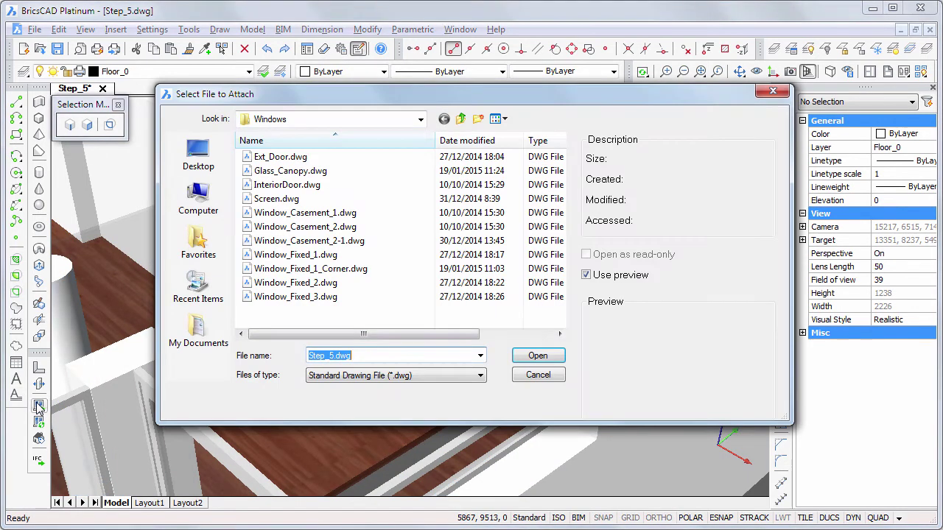
{"action": "double_click", "coordinate": [282, 186]}
{"action": "scroll", "coordinate": [328, 207], "scroll_direction": "up", "scroll_amount": 5}
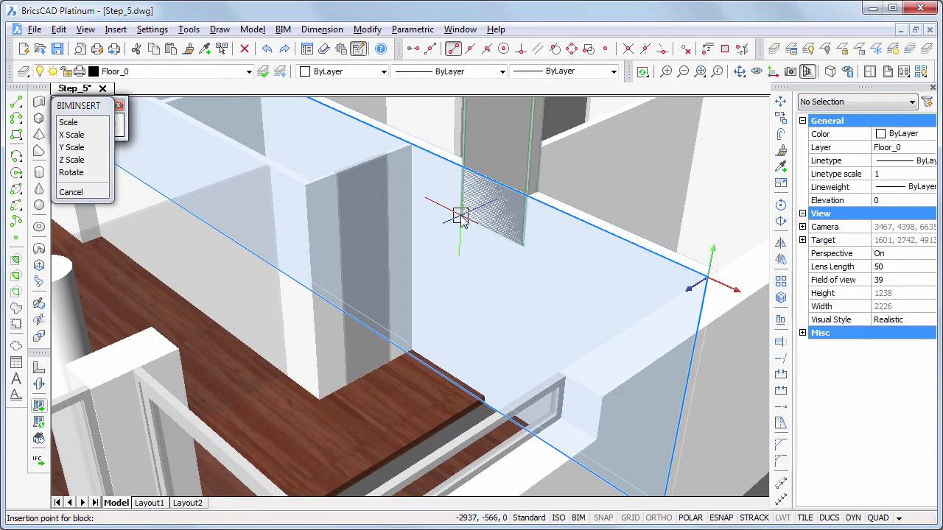
{"action": "left_click", "coordinate": [411, 343]}
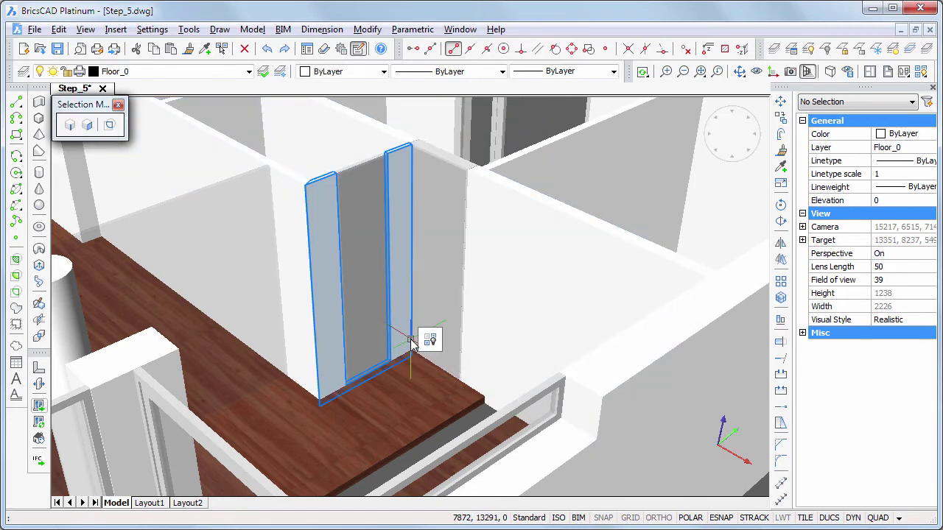
Step: Undo that door and show all temporarily hidden entities again
{"action": "key", "text": "ctrl+z"}
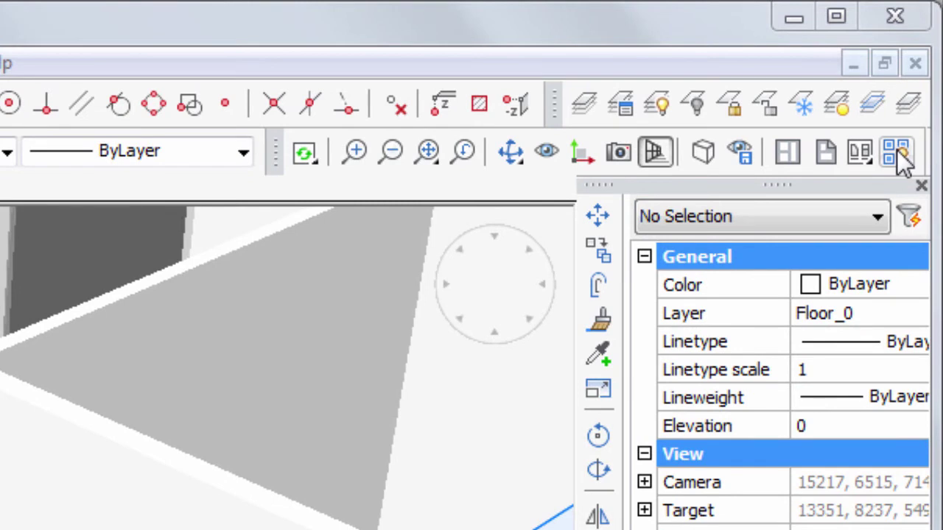
{"action": "left_click_drag", "start_coordinate": [905, 160], "coordinate": [905, 190]}
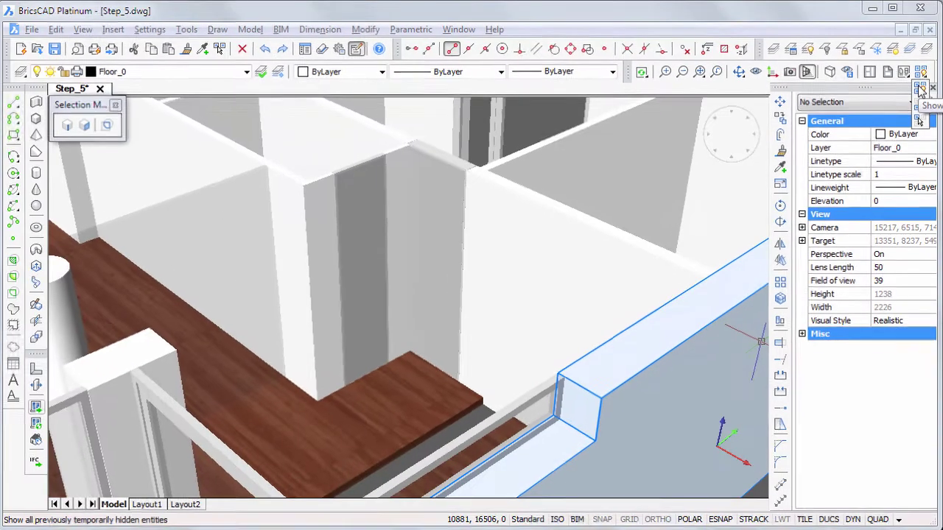
{"action": "left_click_drag", "start_coordinate": [920, 88], "coordinate": [920, 89]}
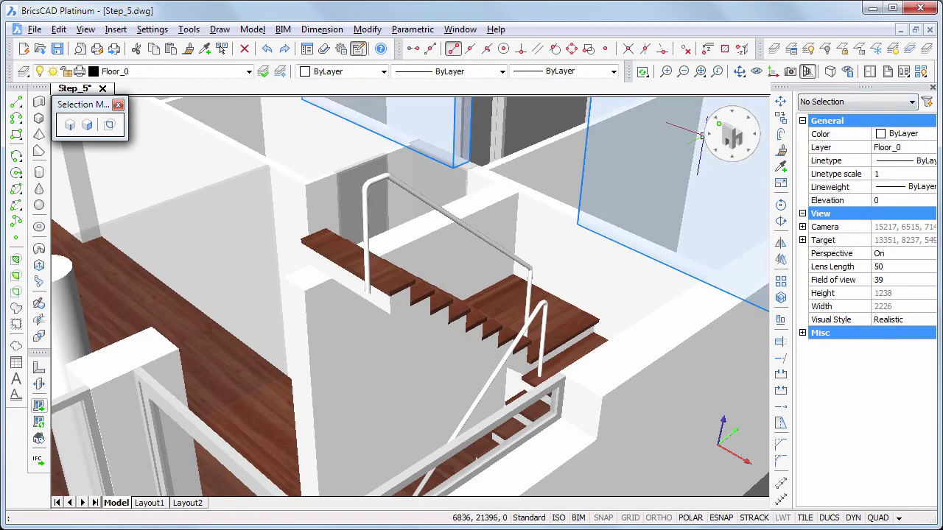
Step: Switch to an isometric view of the whole floor and zoom into the room behind the central opening
{"action": "left_click", "coordinate": [720, 124]}
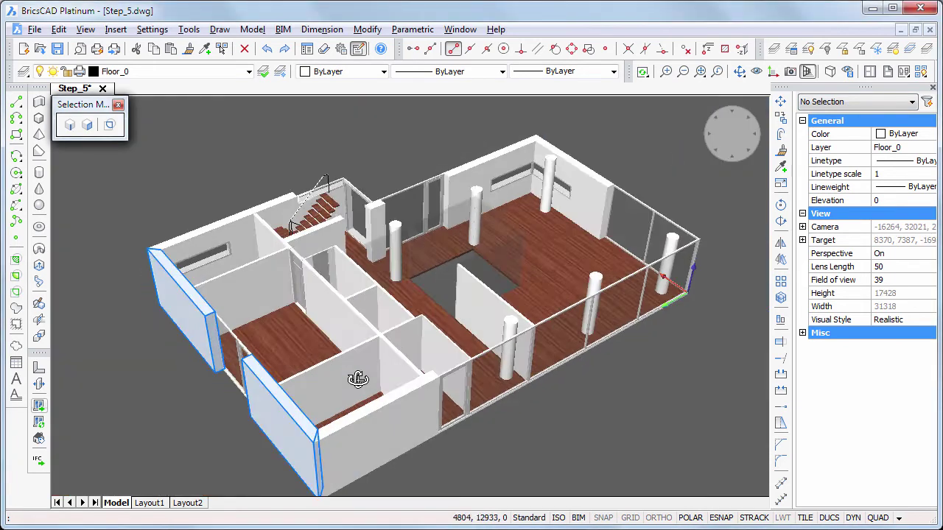
{"action": "scroll", "coordinate": [234, 265], "scroll_direction": "up", "scroll_amount": 5}
{"action": "scroll", "coordinate": [326, 292], "scroll_direction": "up", "scroll_amount": 8}
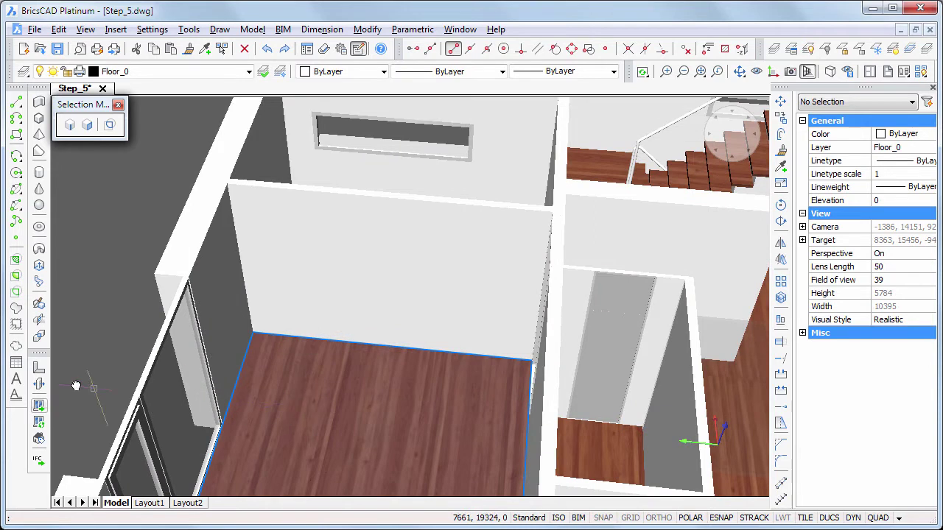
Step: Insert InteriorDoor.dwg at the wall's bottom-left corner and set its IFD to 100
{"action": "left_click", "coordinate": [39, 404]}
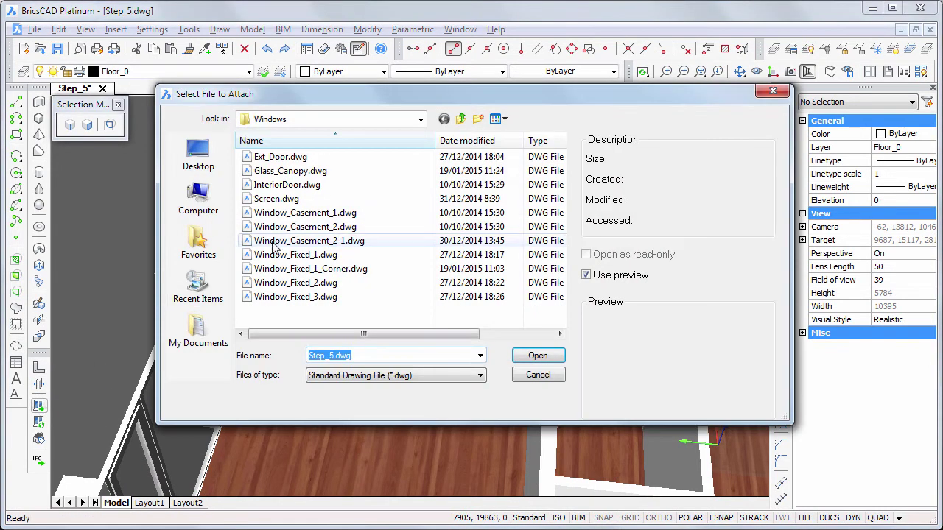
{"action": "double_click", "coordinate": [287, 185]}
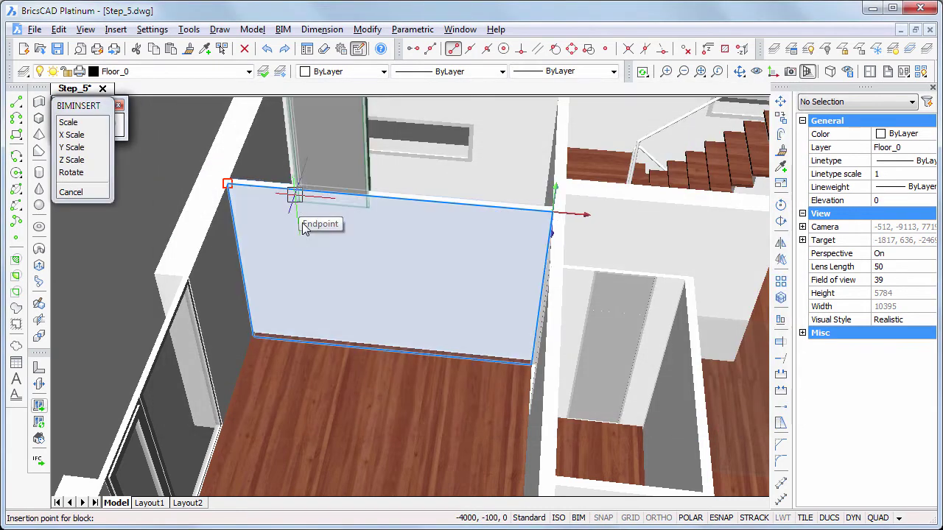
{"action": "left_click", "coordinate": [253, 334]}
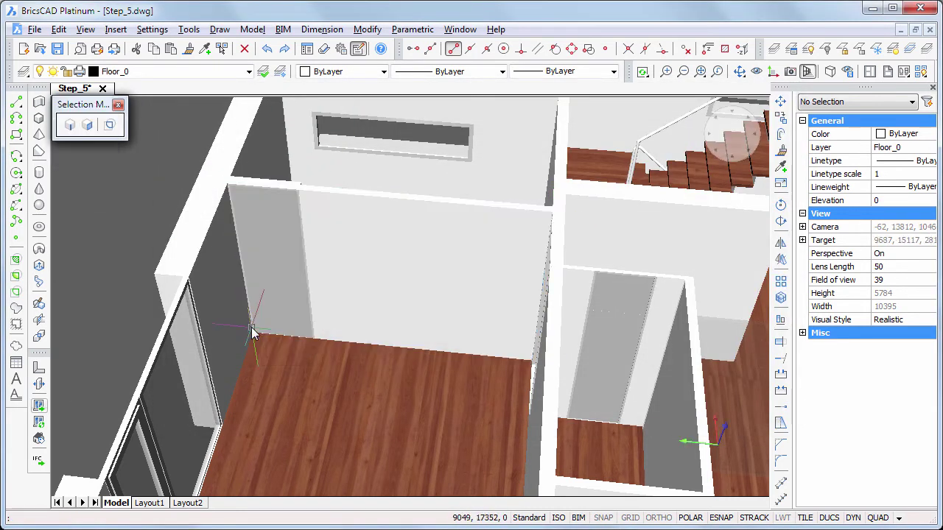
{"action": "left_click", "coordinate": [265, 259]}
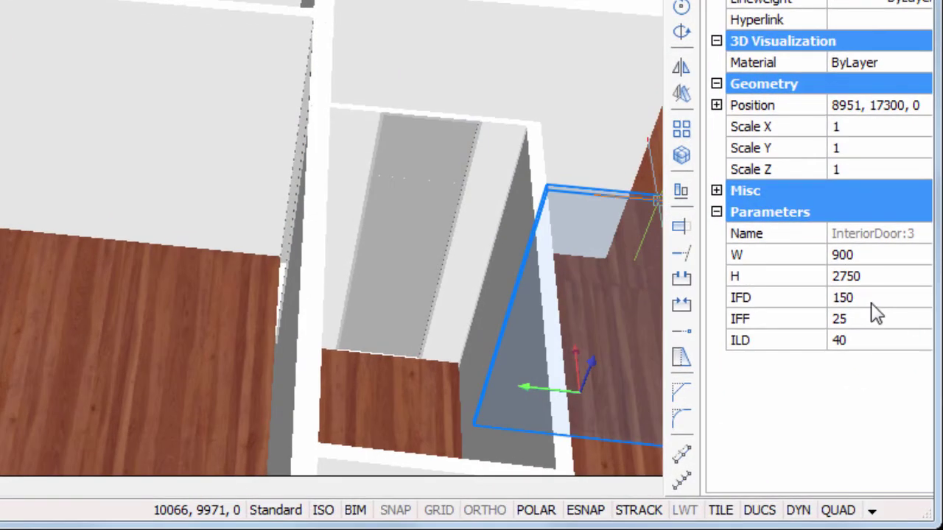
{"action": "left_click", "coordinate": [868, 297]}
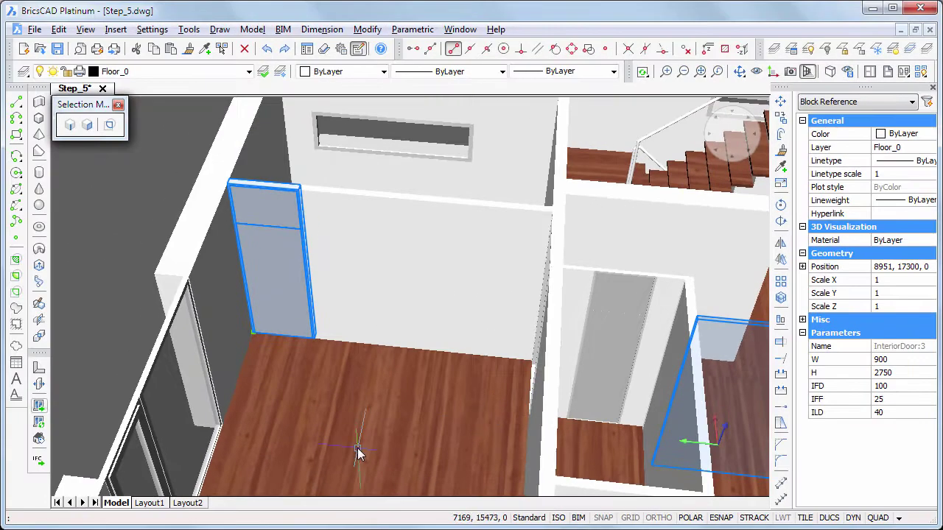
{"action": "middle_click_drag", "start_coordinate": [357, 448], "coordinate": [415, 196], "text": "shift"}
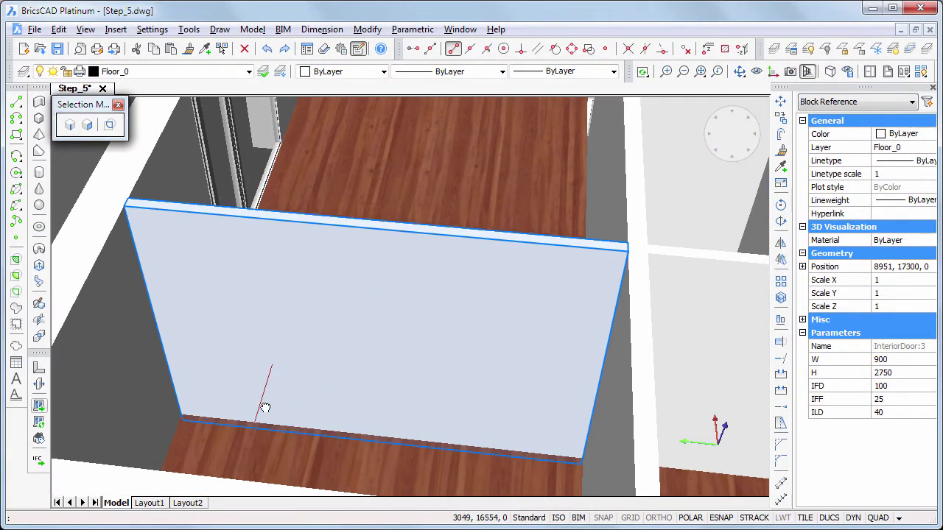
Step: Insert InteriorDoor:4 at the wall's bottom endpoint and set its IFD to 100
{"action": "left_click", "coordinate": [39, 406]}
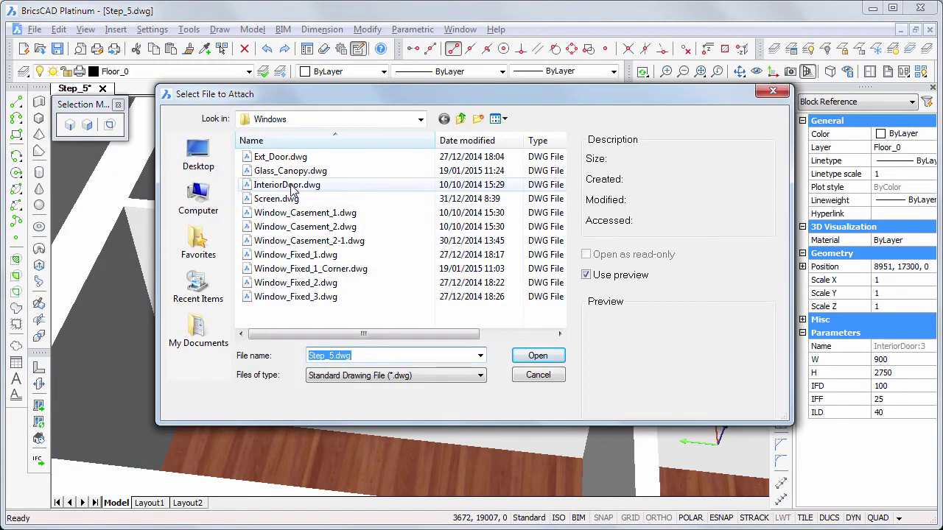
{"action": "double_click", "coordinate": [292, 187]}
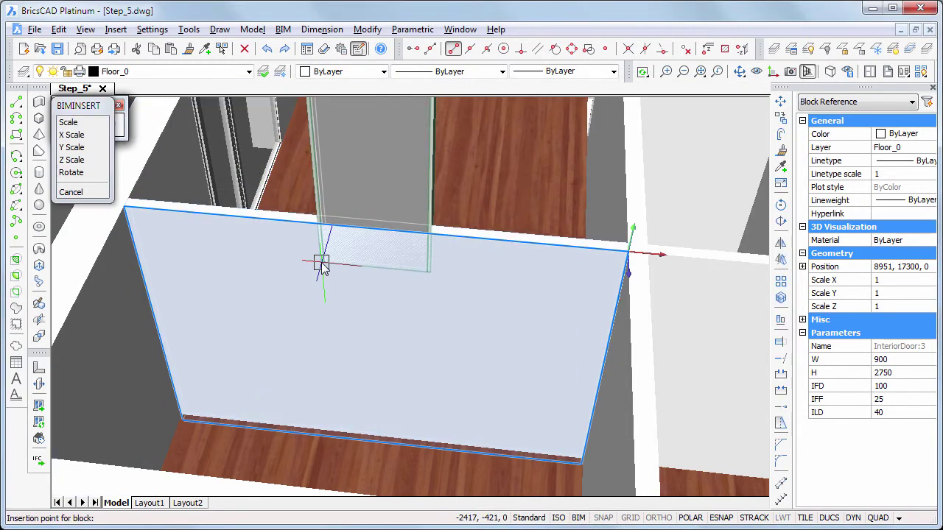
{"action": "left_click", "coordinate": [179, 420]}
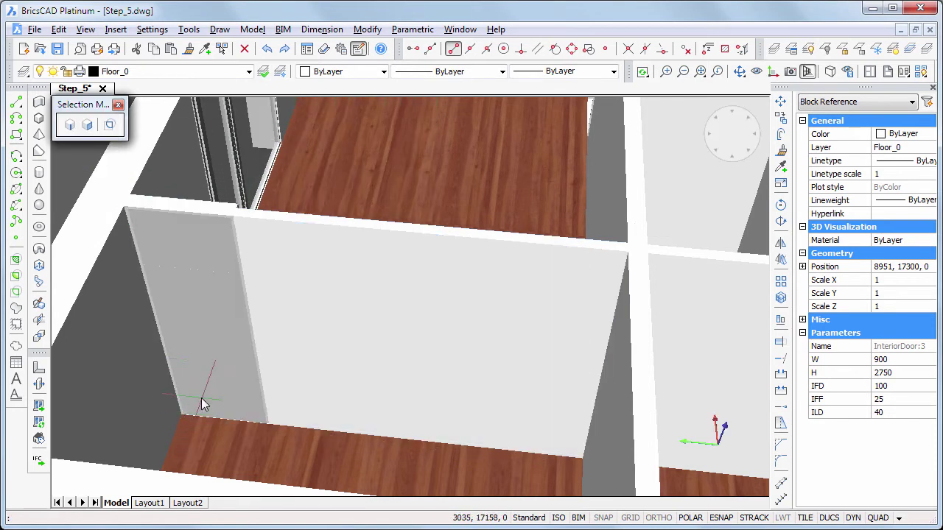
{"action": "left_click", "coordinate": [894, 384]}
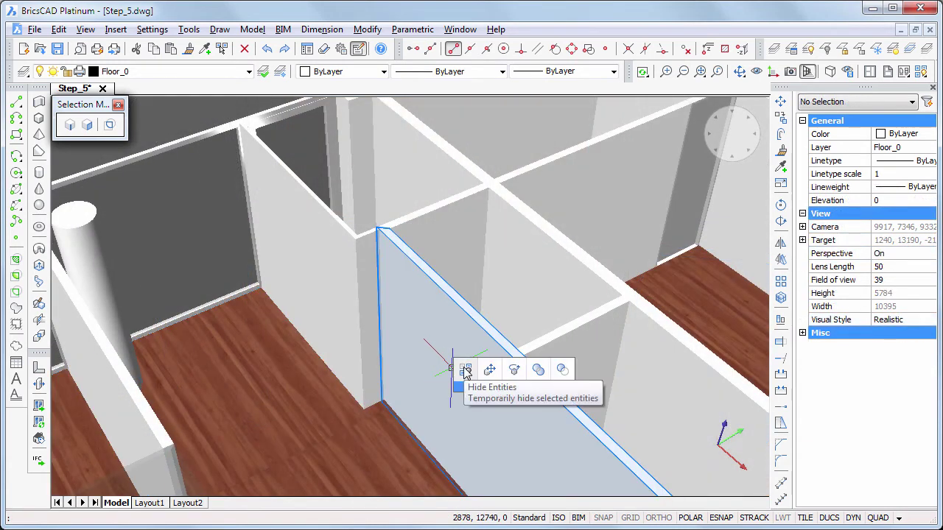
Step: Hide the front wall panel and insert InteriorDoor.dwg at the endpoint of the wall behind it
{"action": "left_click", "coordinate": [464, 374]}
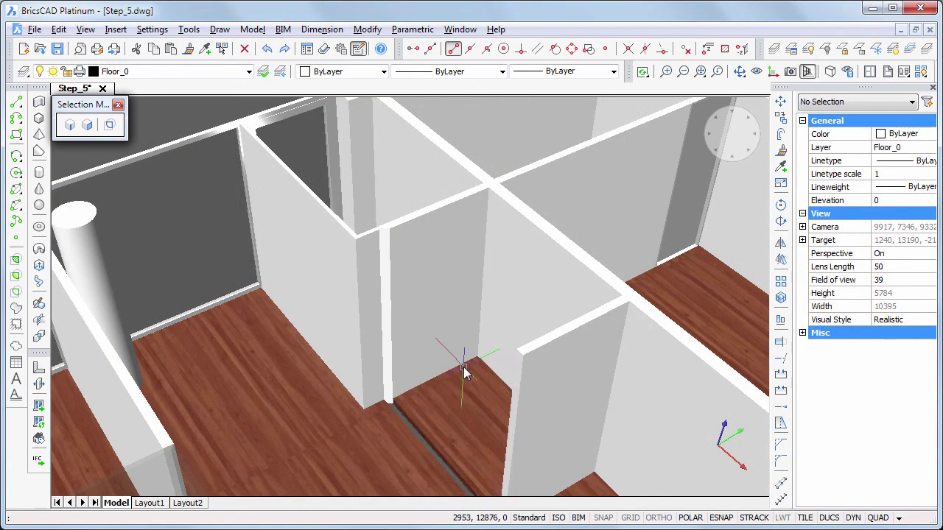
{"action": "left_click", "coordinate": [39, 409]}
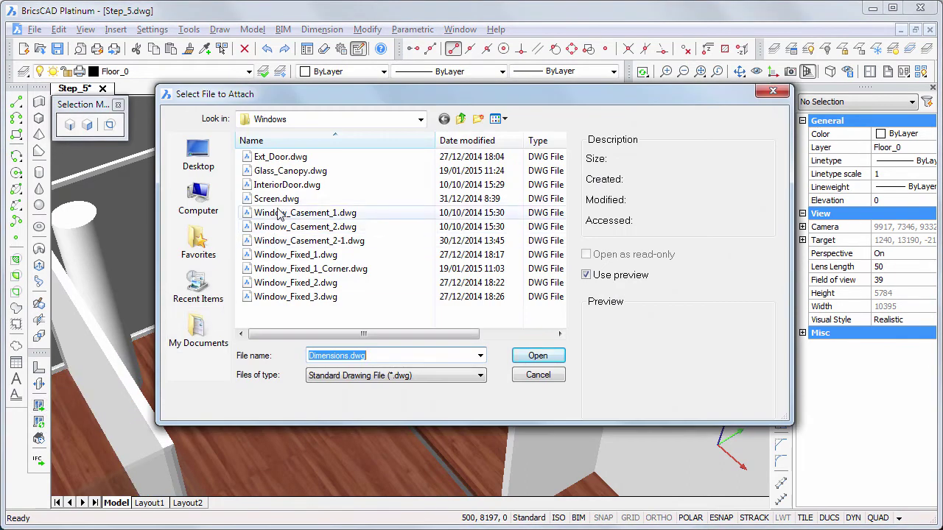
{"action": "double_click", "coordinate": [280, 185]}
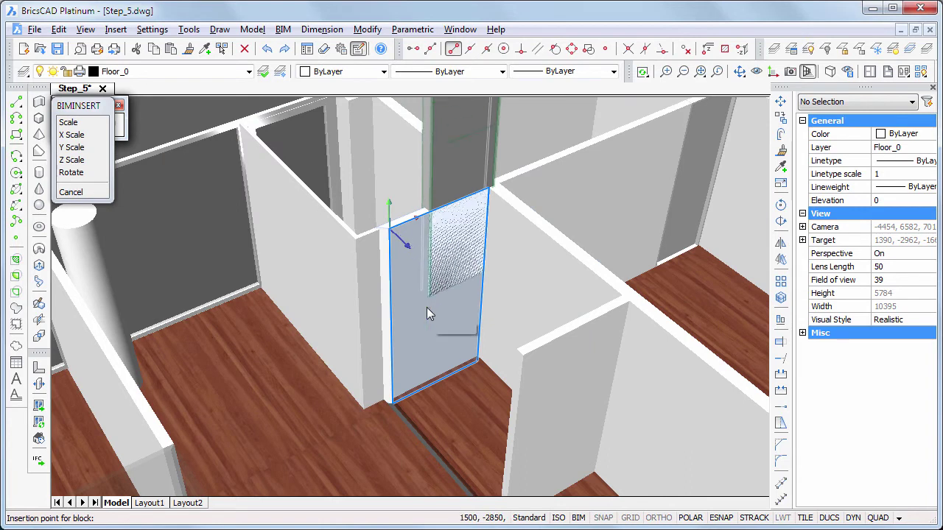
{"action": "left_click", "coordinate": [394, 398]}
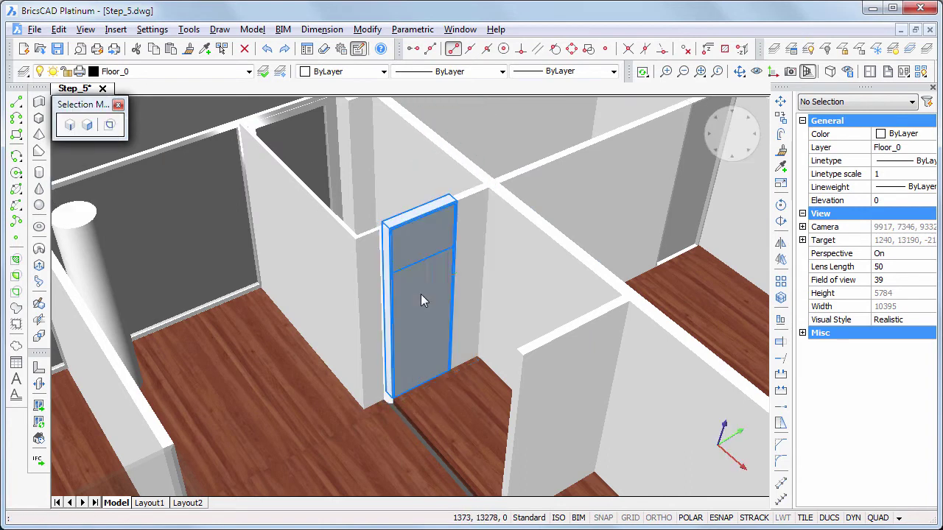
Step: Change the new door InteriorDoor:5's IFD from 150 to 100
{"action": "left_click", "coordinate": [424, 261]}
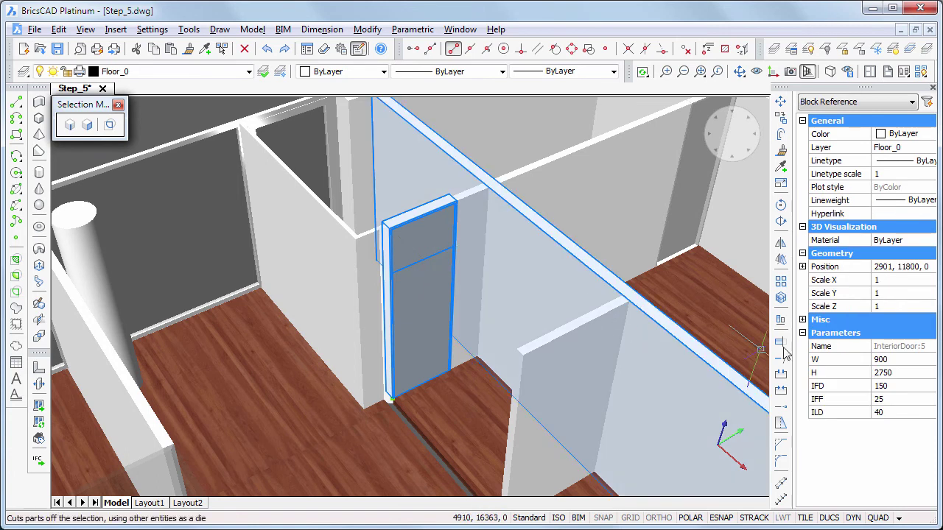
{"action": "left_click", "coordinate": [905, 386]}
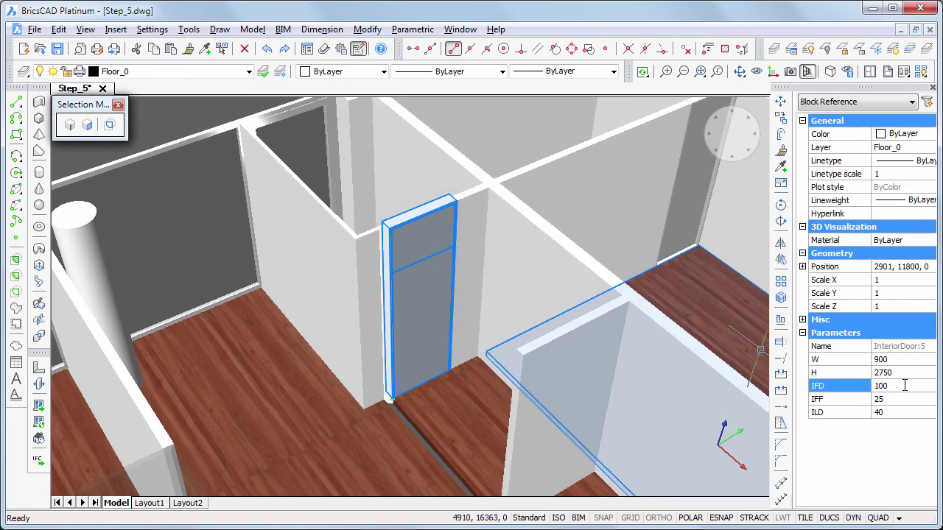
{"action": "type", "text": "100"}
{"action": "key", "text": "Return"}
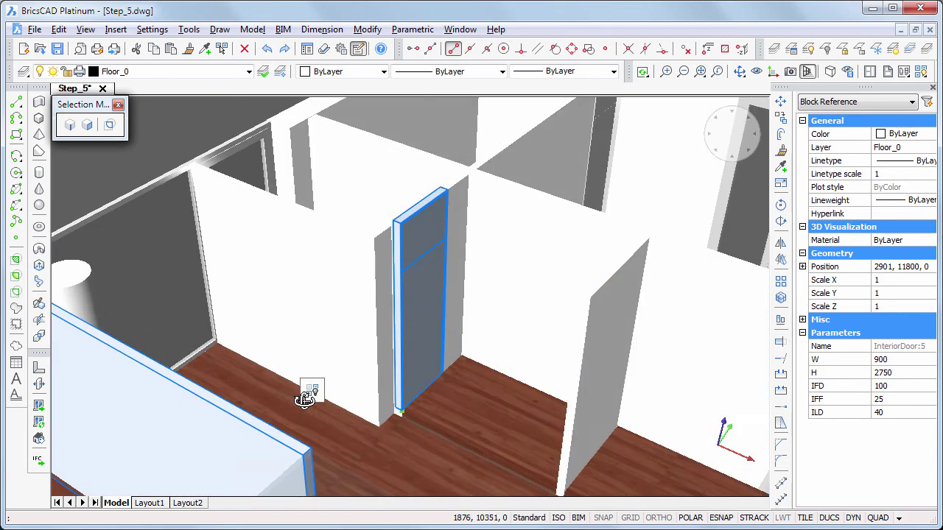
Step: Insert InteriorDoor.dwg 900 units from the wall corner via temporary tracking, then select its IFD parameter
{"action": "left_click", "coordinate": [40, 406]}
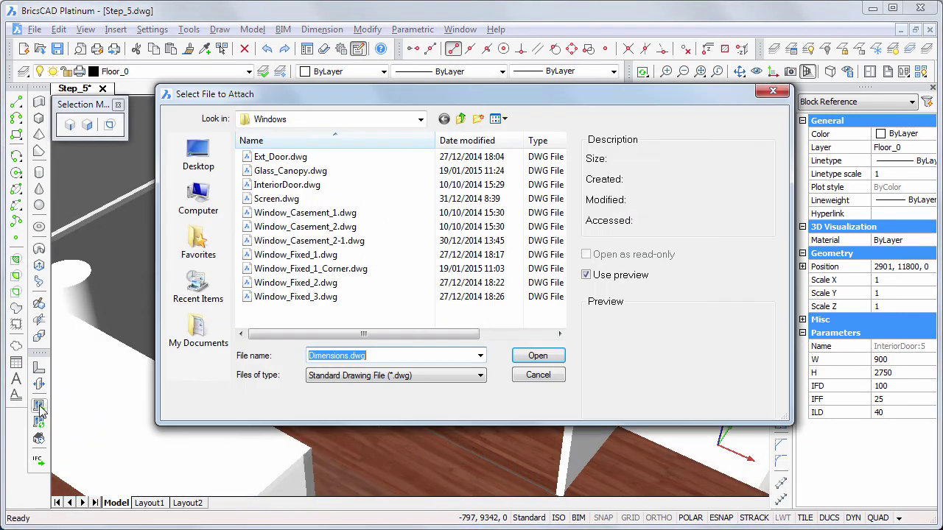
{"action": "double_click", "coordinate": [287, 185]}
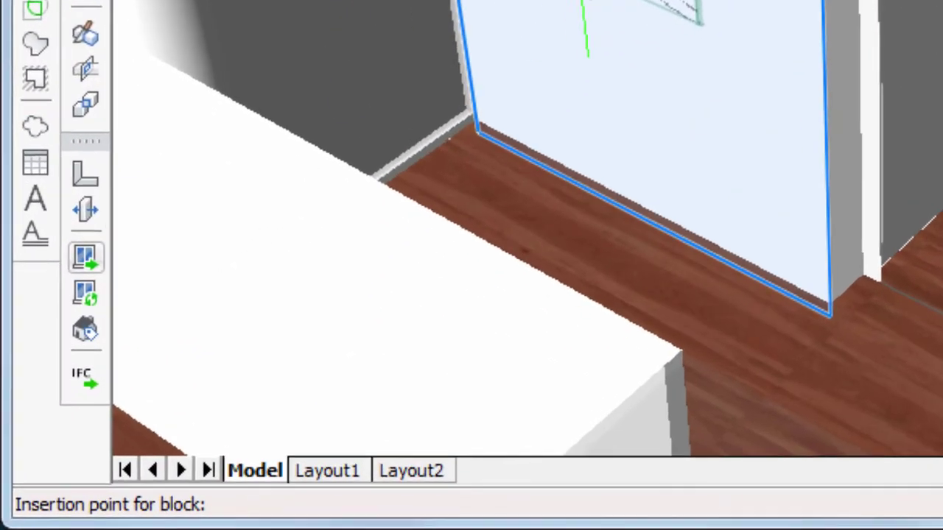
{"action": "type", "text": "tk"}
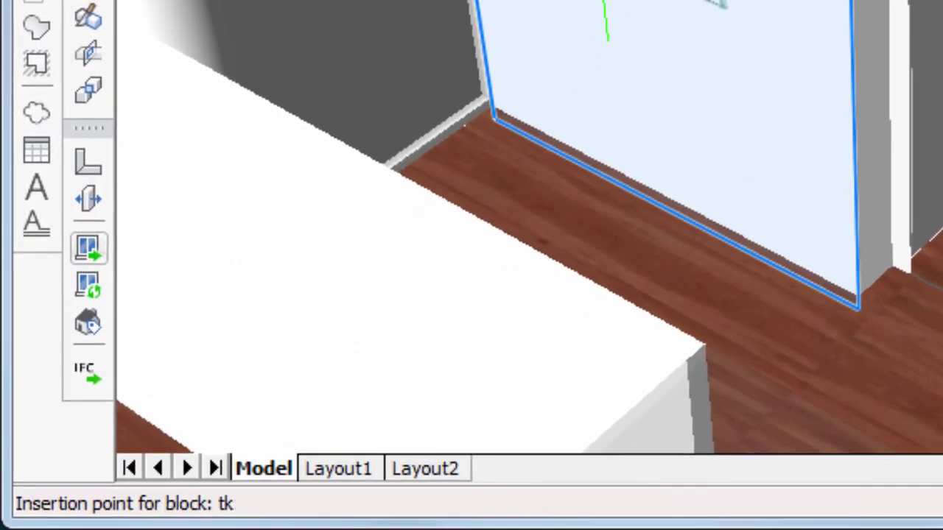
{"action": "key", "text": "Return"}
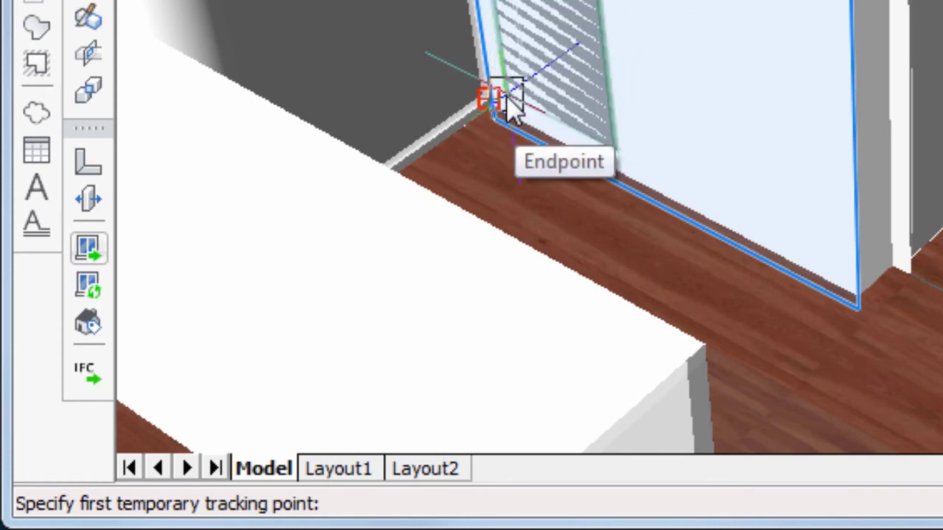
{"action": "left_click", "coordinate": [507, 105]}
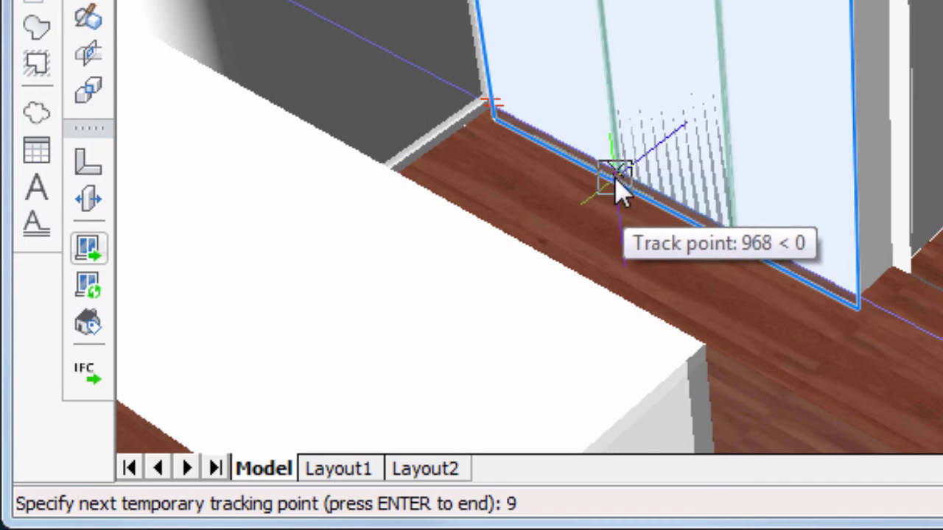
{"action": "type", "text": "900"}
{"action": "key", "text": "Return"}
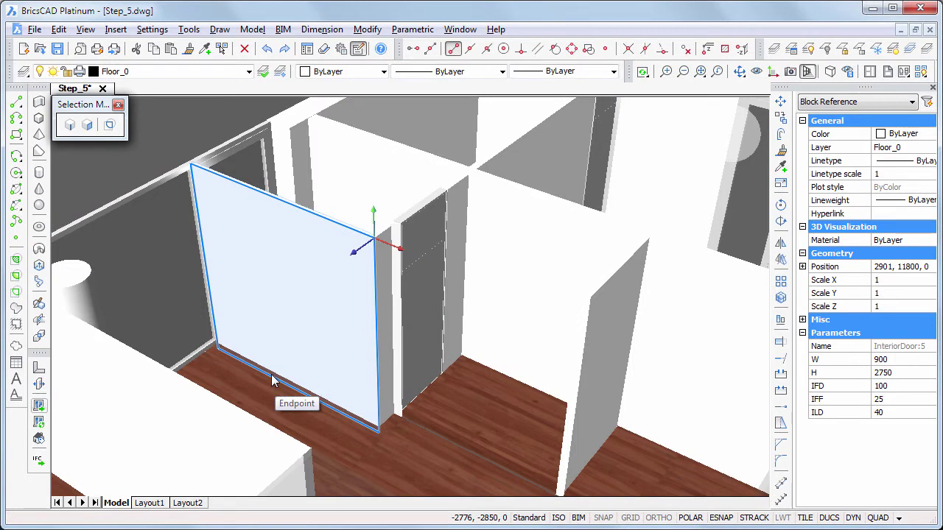
{"action": "left_click", "coordinate": [272, 381]}
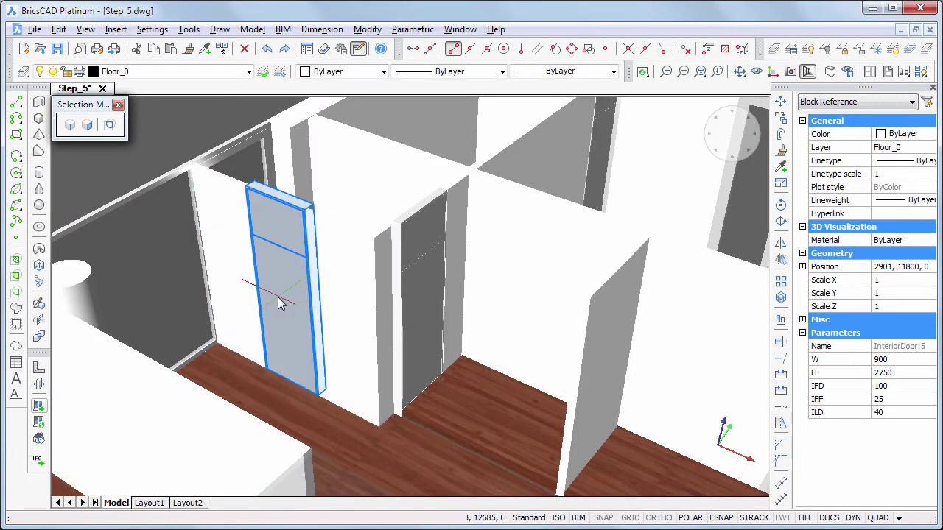
{"action": "left_click", "coordinate": [898, 387]}
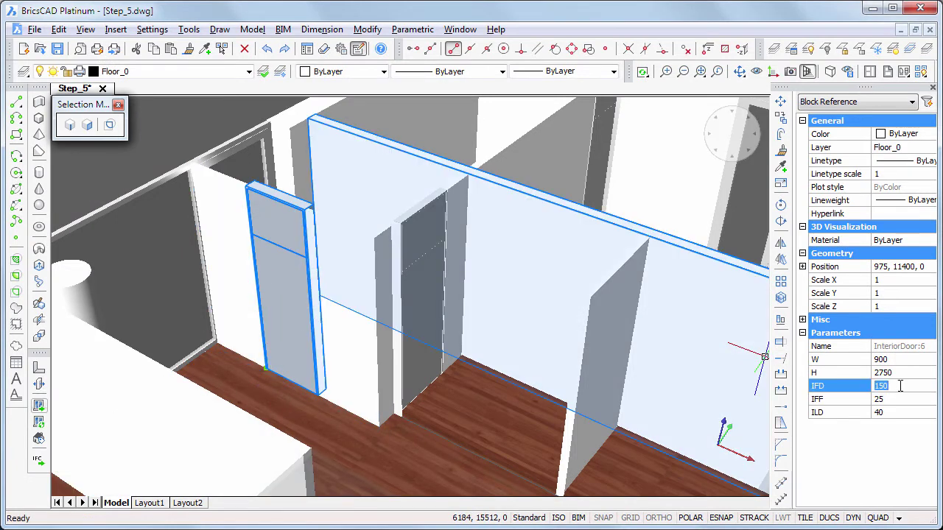